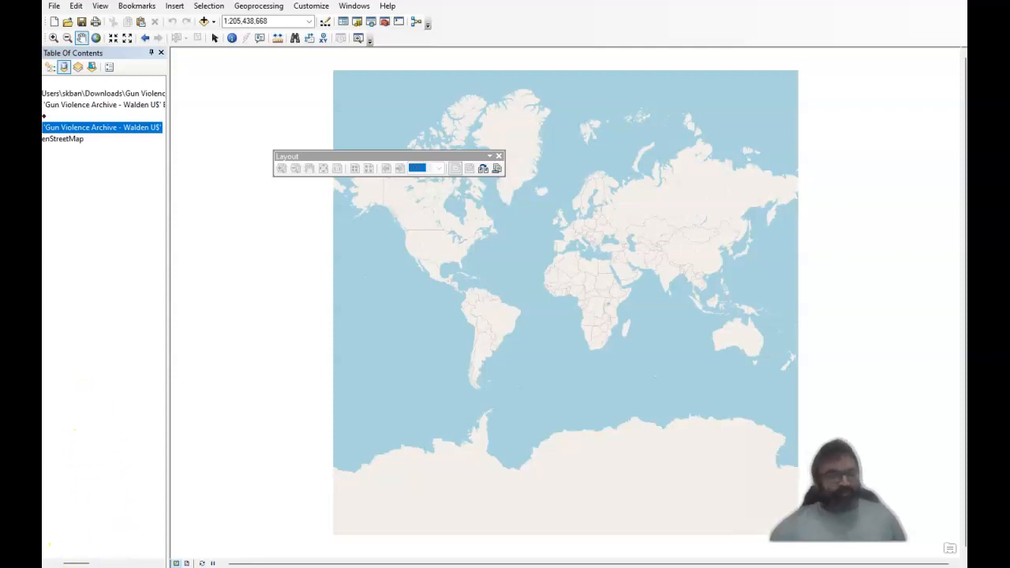
- Start adding XY data from the 'Gun Violence Archive - Walden U$' table and review the full details of its input coordinate system
click(53, 6)
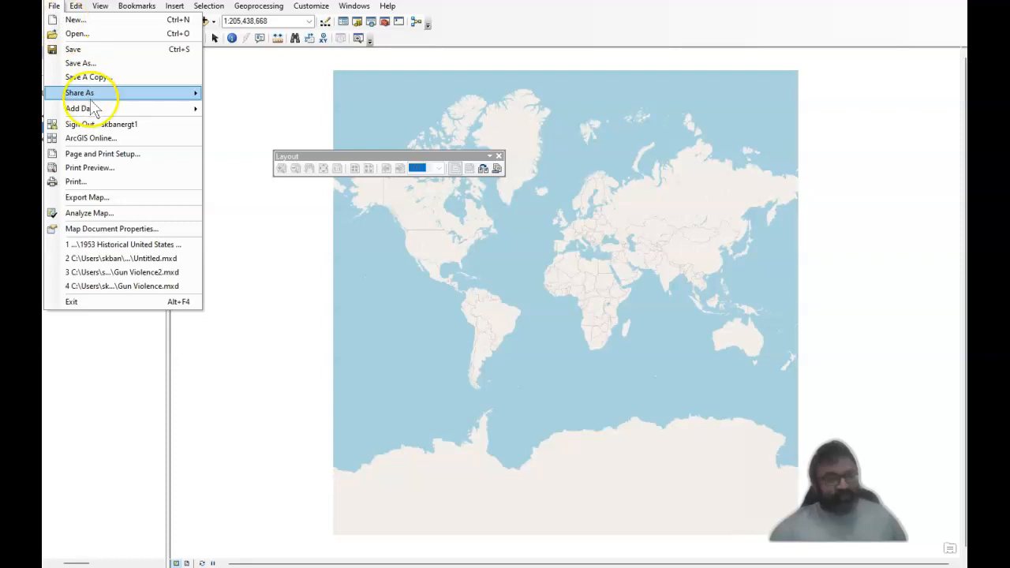
mouse_move(97, 115)
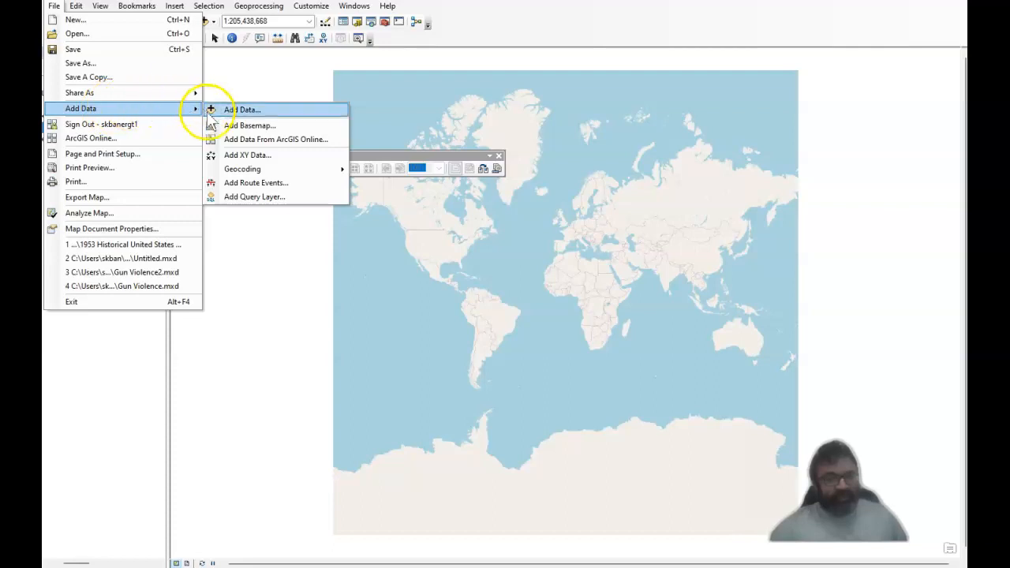
click(226, 162)
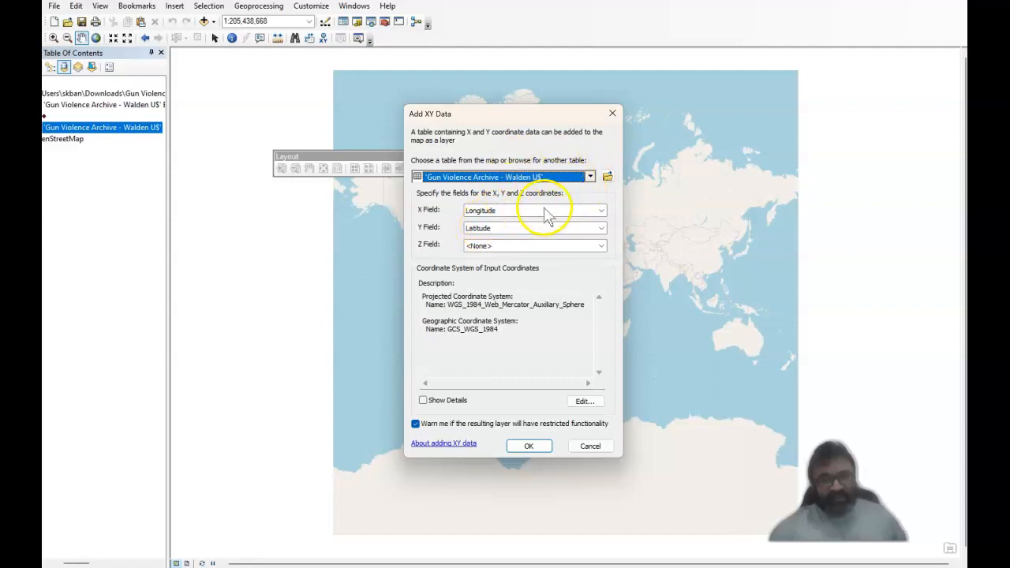
click(425, 401)
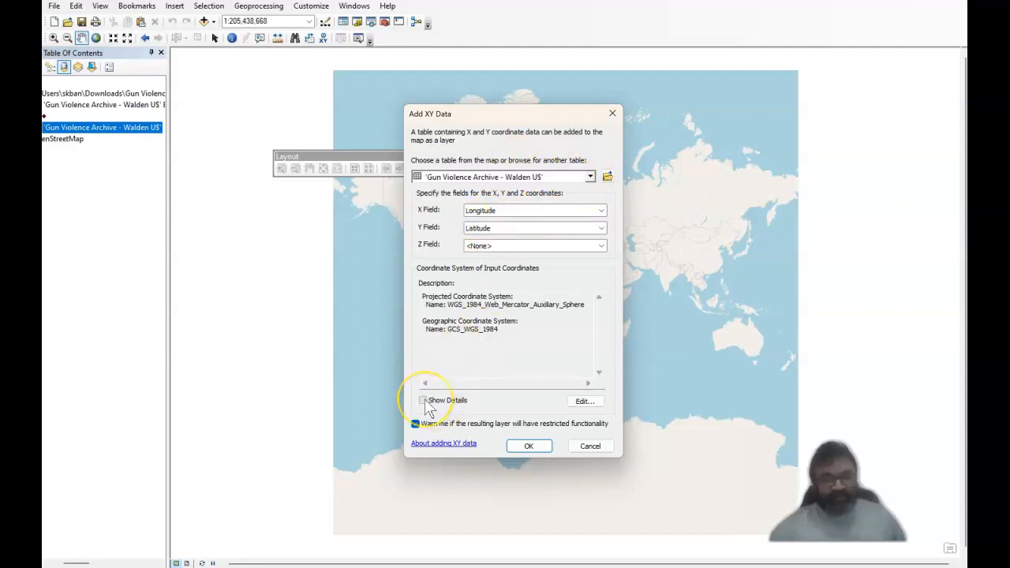
click(425, 401)
click(424, 401)
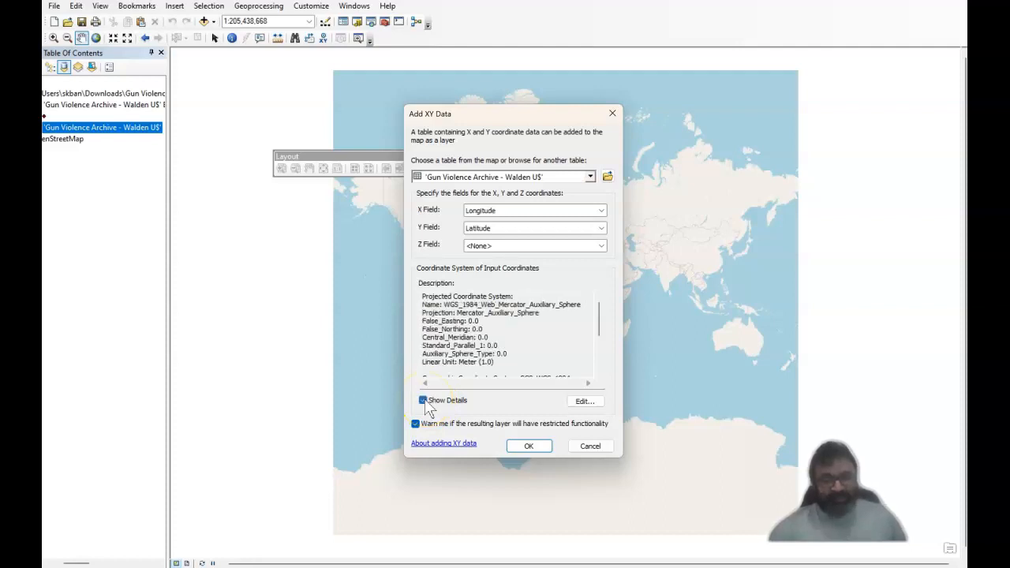
drag(600, 318, 604, 365)
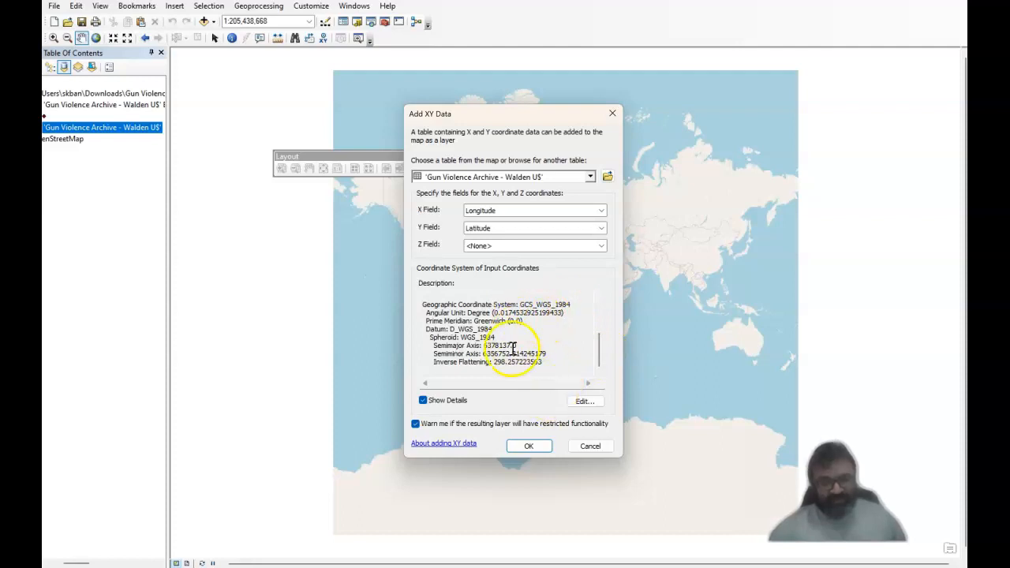
- Open the input coordinate system for editing and search the available coordinate systems for GCS_WGS_1984
click(581, 404)
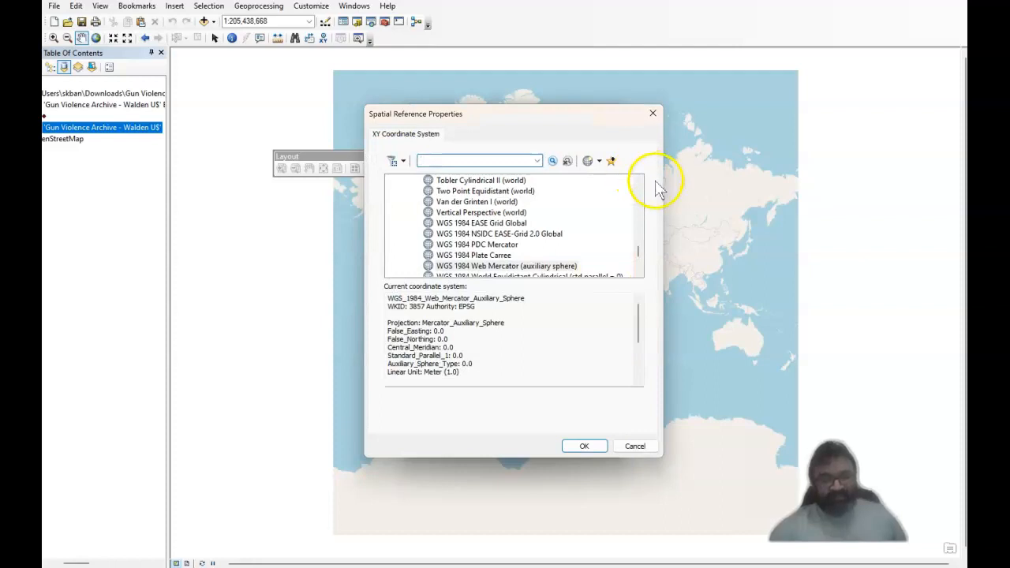
click(502, 161)
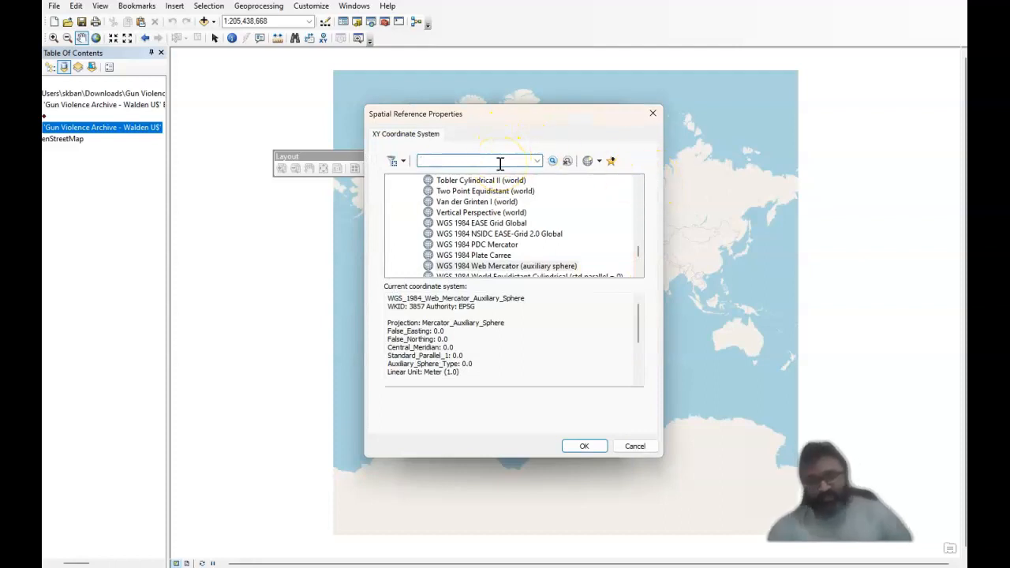
text(GCS)
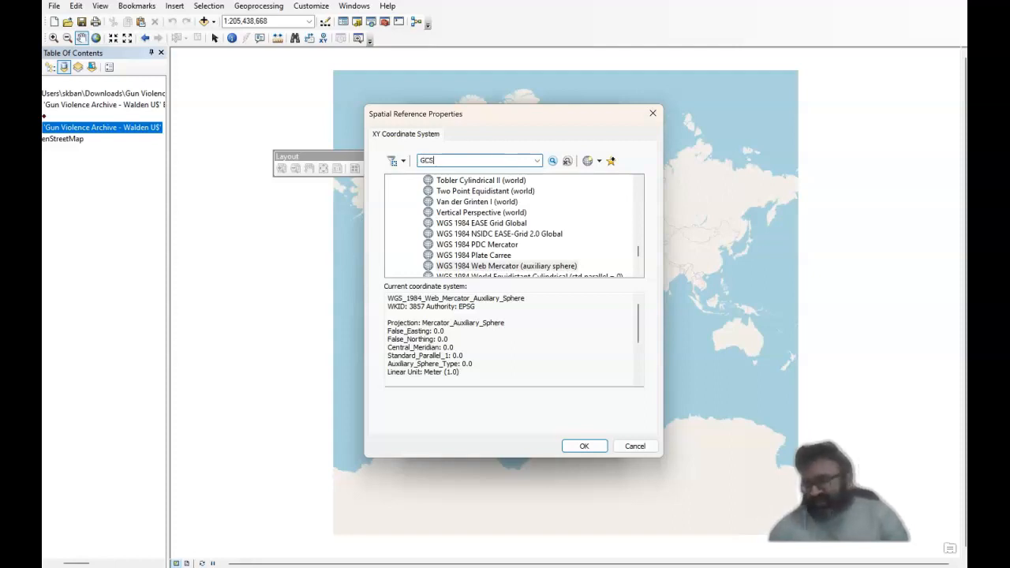
text(_WG)
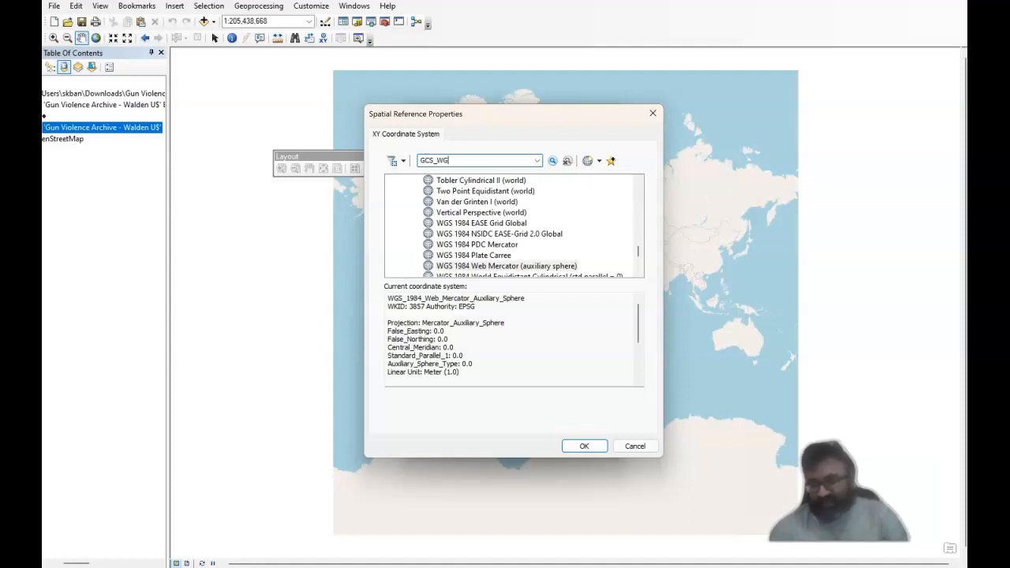
text(S_1984)
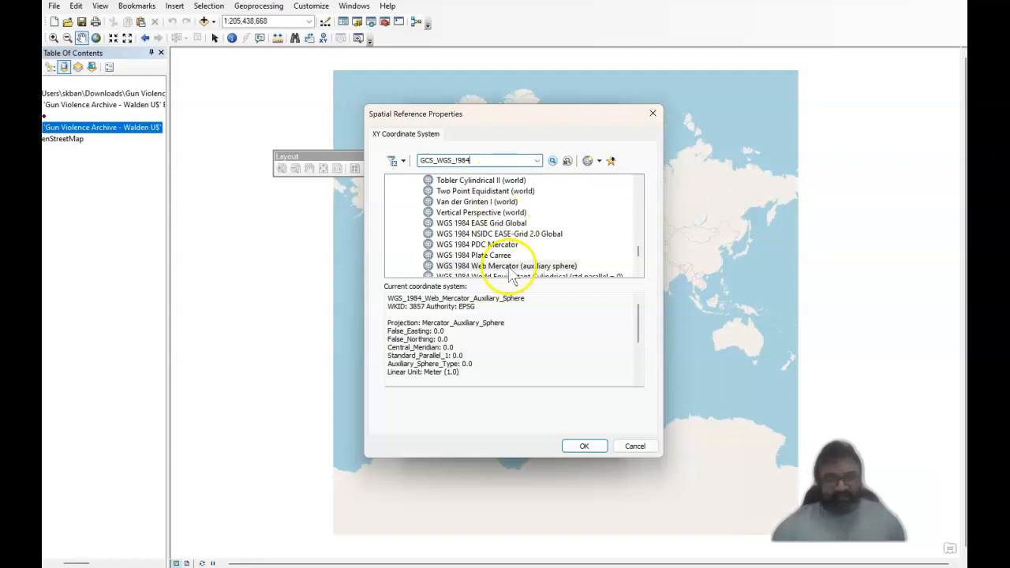
click(553, 160)
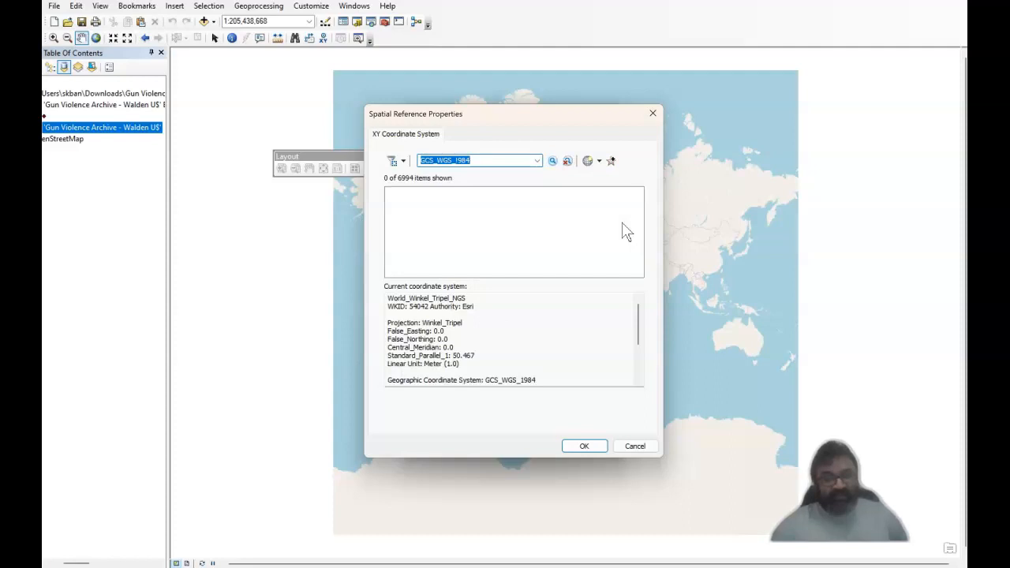
- Shorten the coordinate system search to GCS_WGS and accept adding the table's XY points despite the missing Object-ID field
click(489, 160)
key(BackSpace)
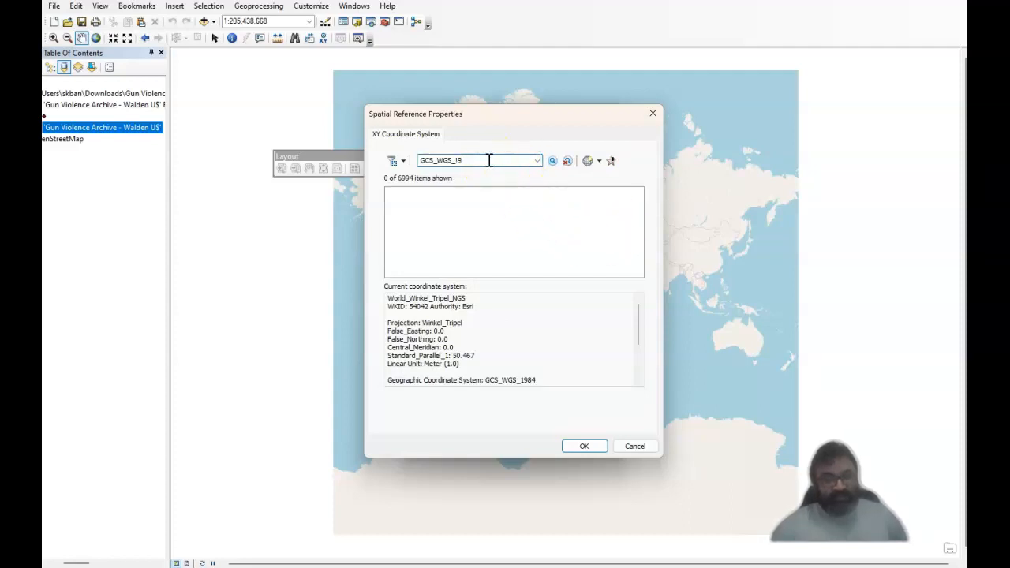
key(BackSpace)
key(BackSpace)
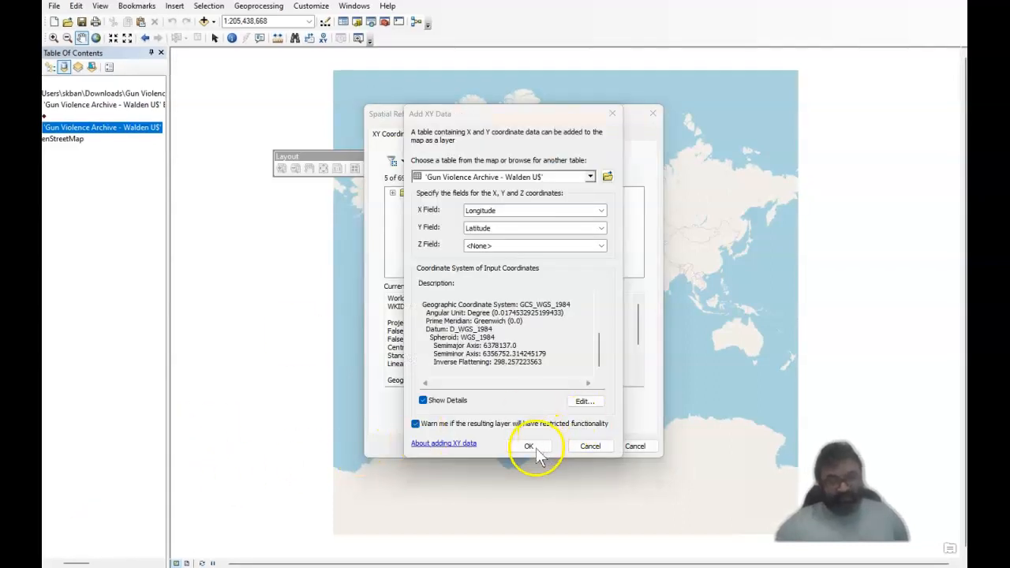
click(533, 448)
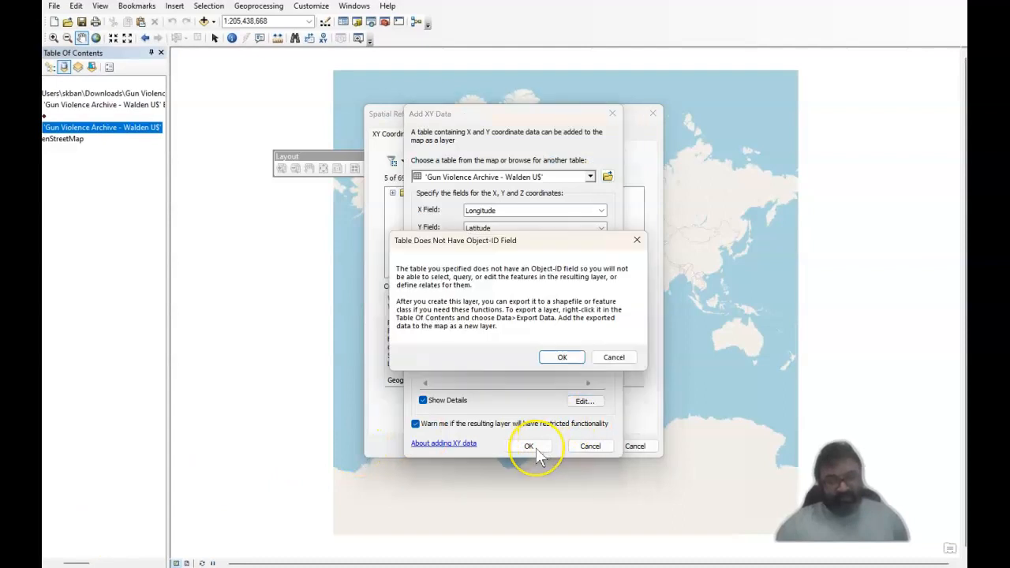
click(562, 359)
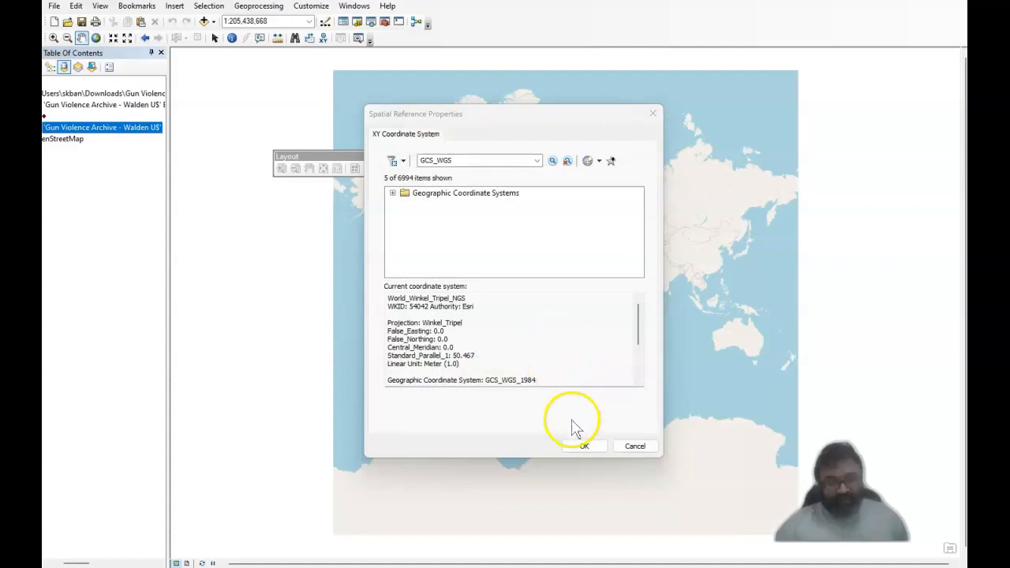
- Choose WGS 1984 from the World group of geographic coordinate systems and apply it to the input coordinates
drag(638, 324, 644, 307)
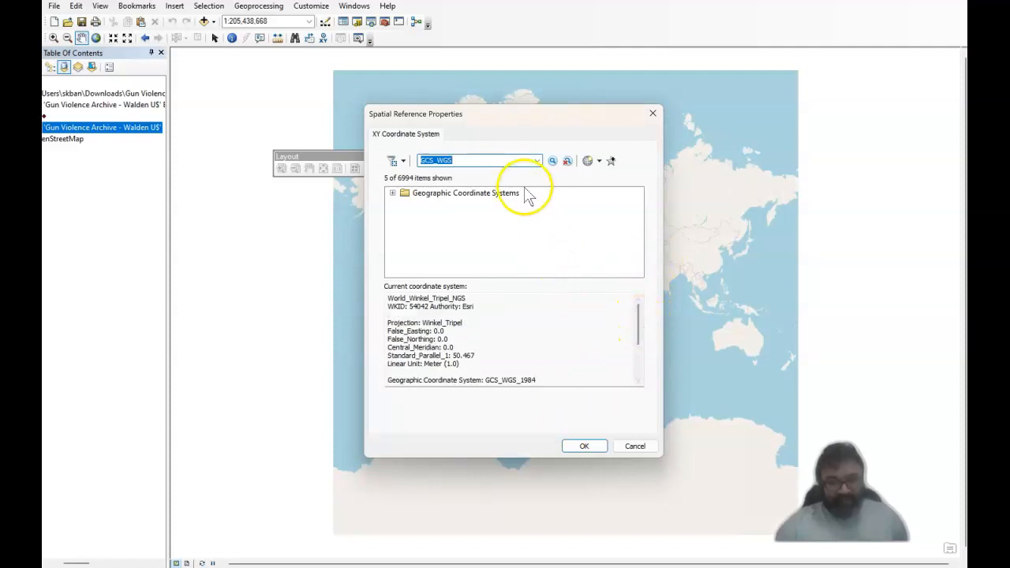
click(392, 193)
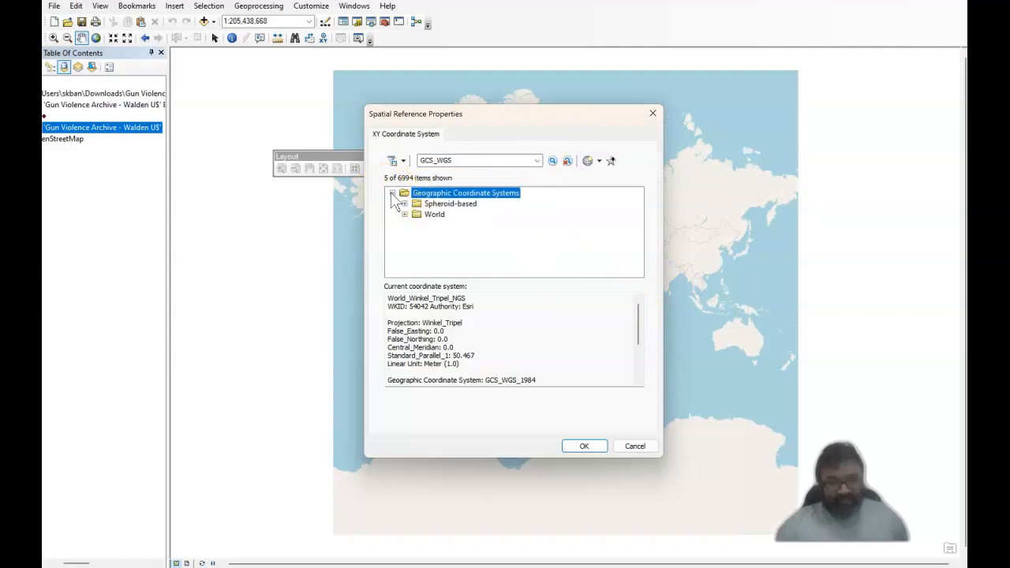
click(405, 215)
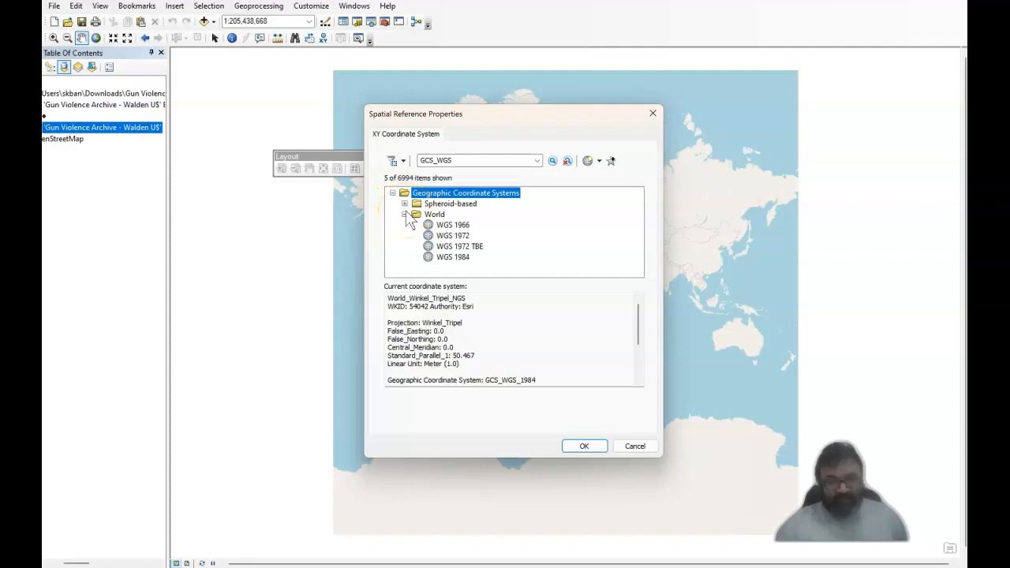
click(436, 260)
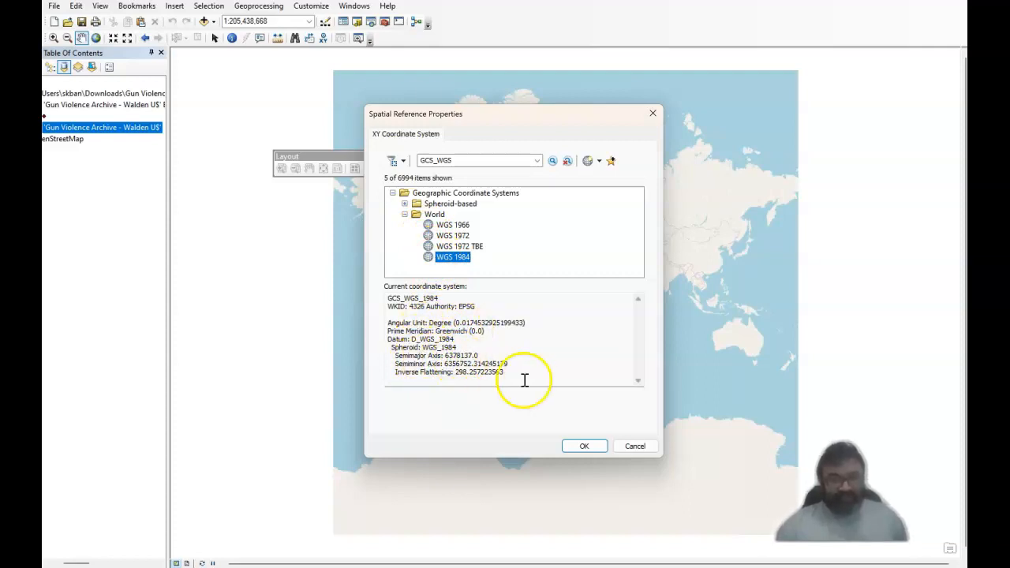
click(582, 446)
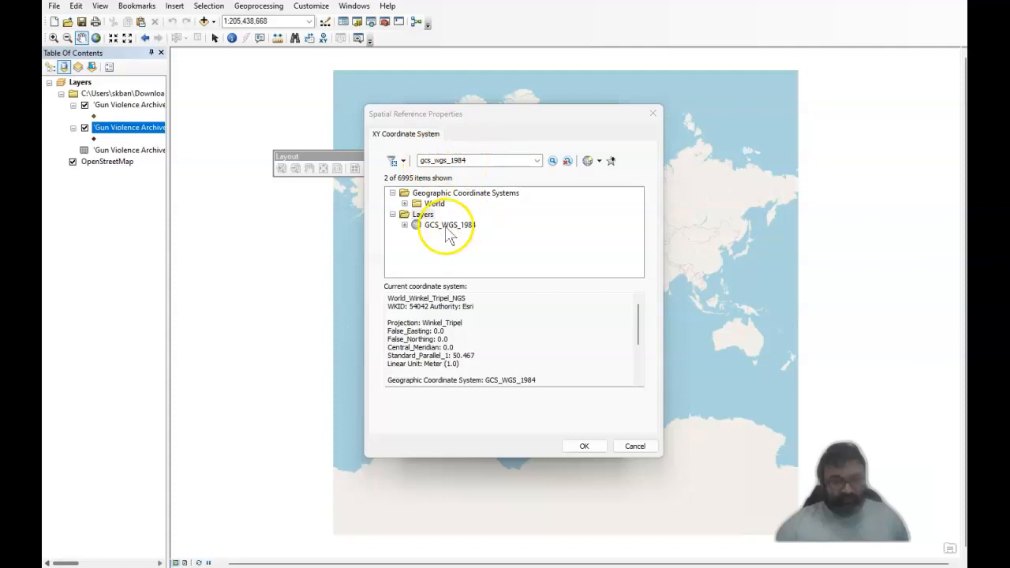
- Assign GCS_WGS_1984 from the Layers group to the input coordinates and add the table's XY points to the map
click(405, 226)
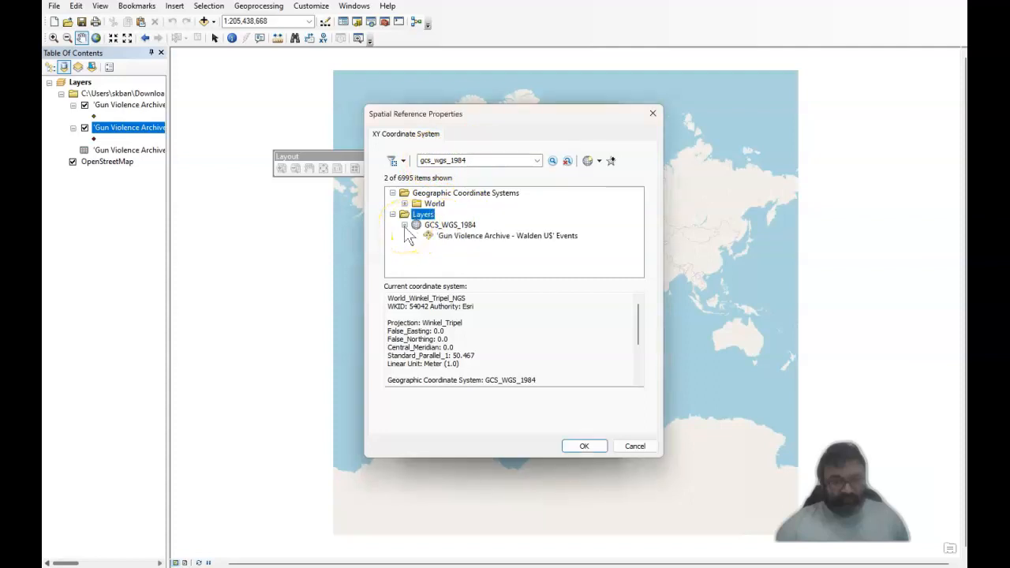
click(438, 228)
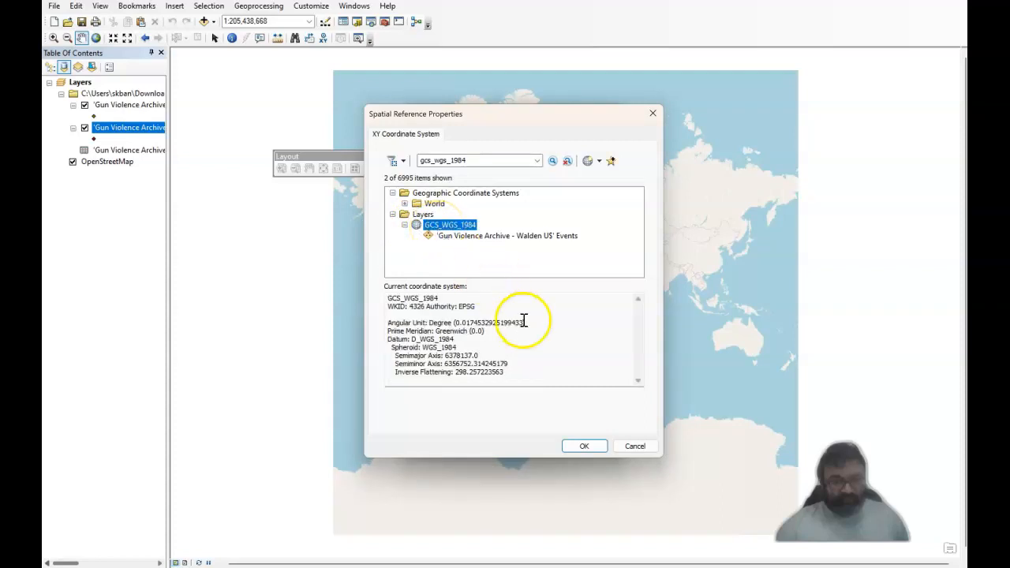
click(577, 446)
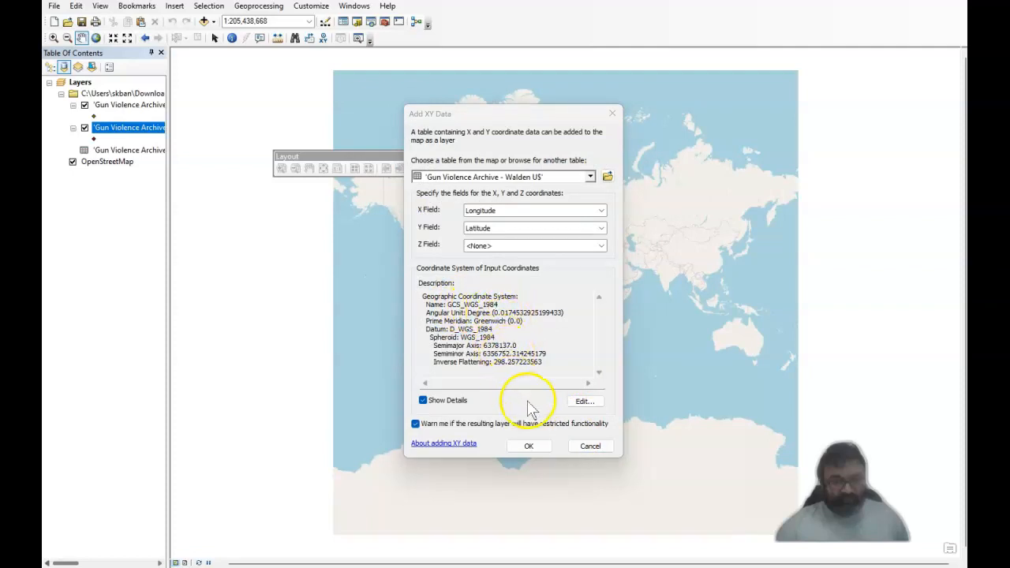
click(528, 446)
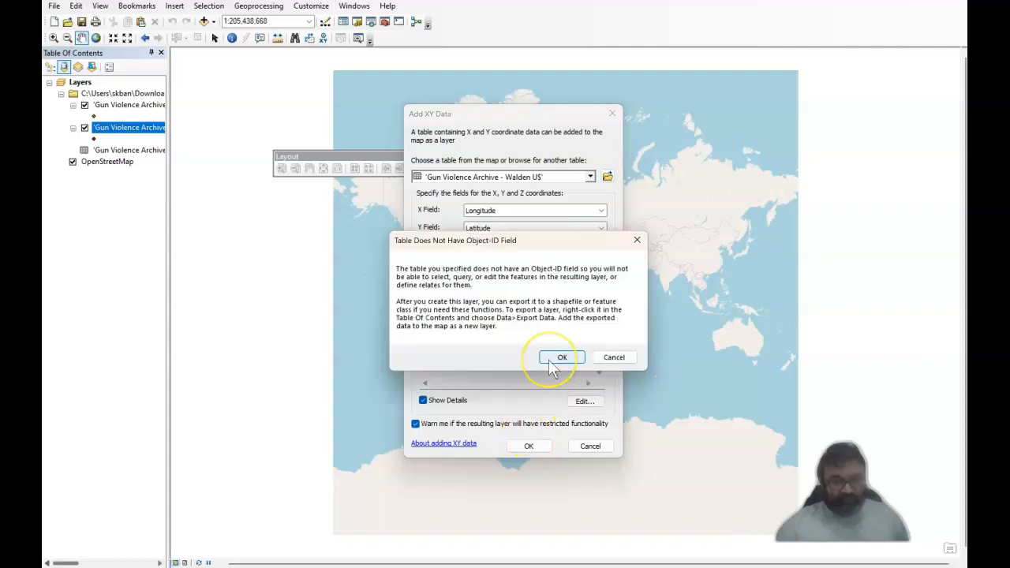
click(550, 361)
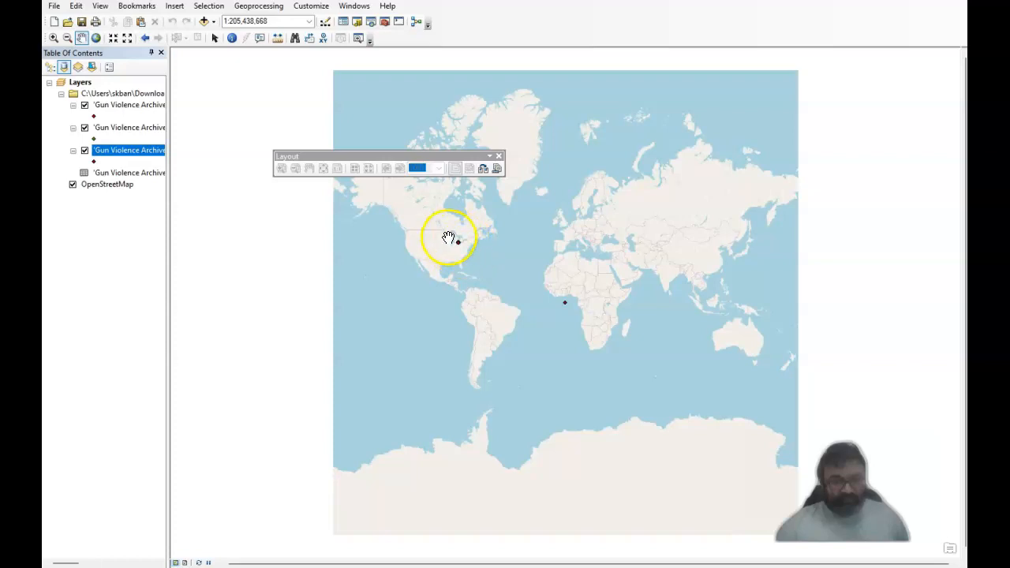
click(53, 37)
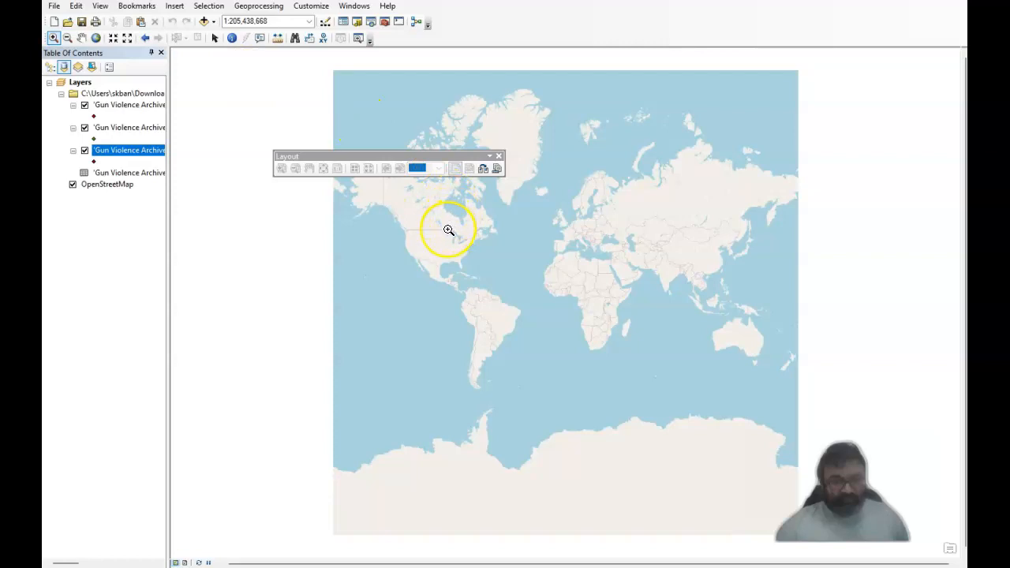
drag(448, 229, 460, 252)
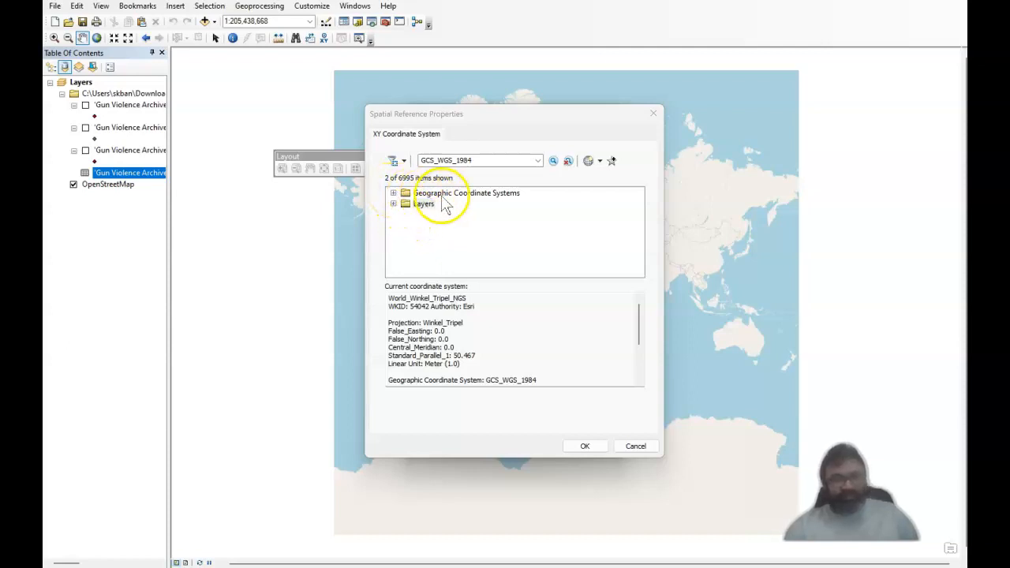
- Set the Display XY Data coordinate system to WGS 1984 from the World group and create the point layer
click(393, 193)
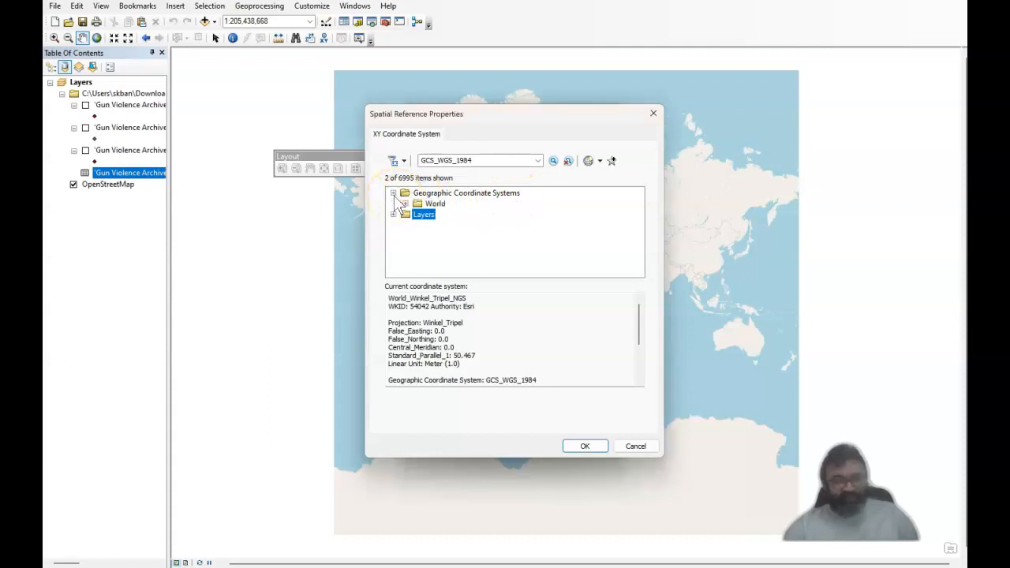
click(405, 204)
click(432, 214)
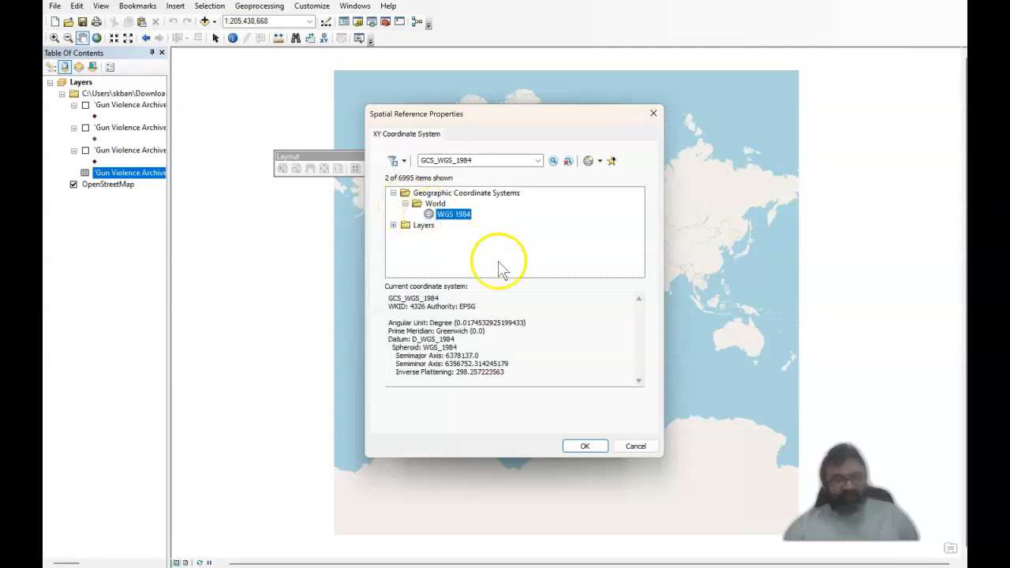
click(585, 446)
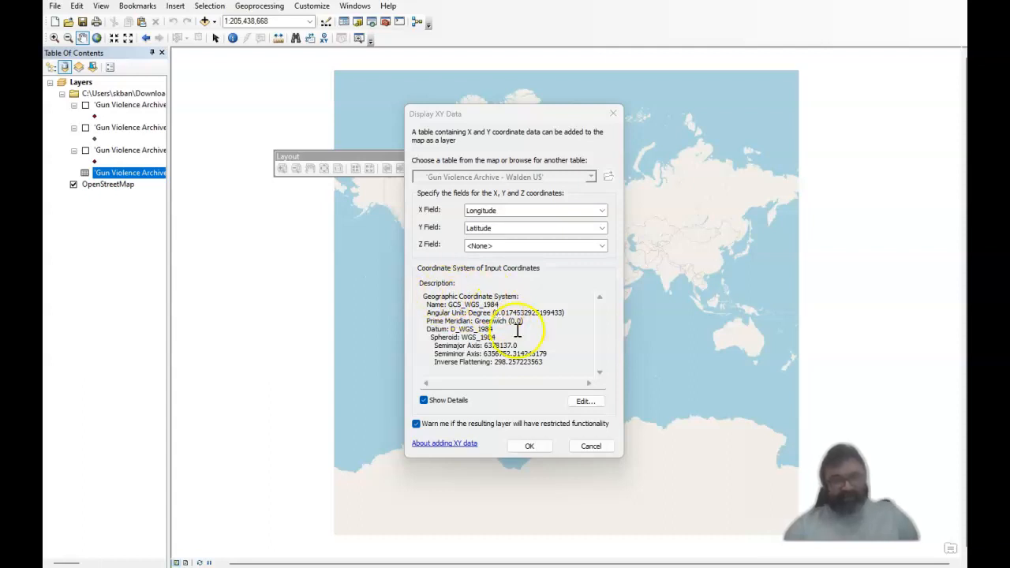
click(528, 447)
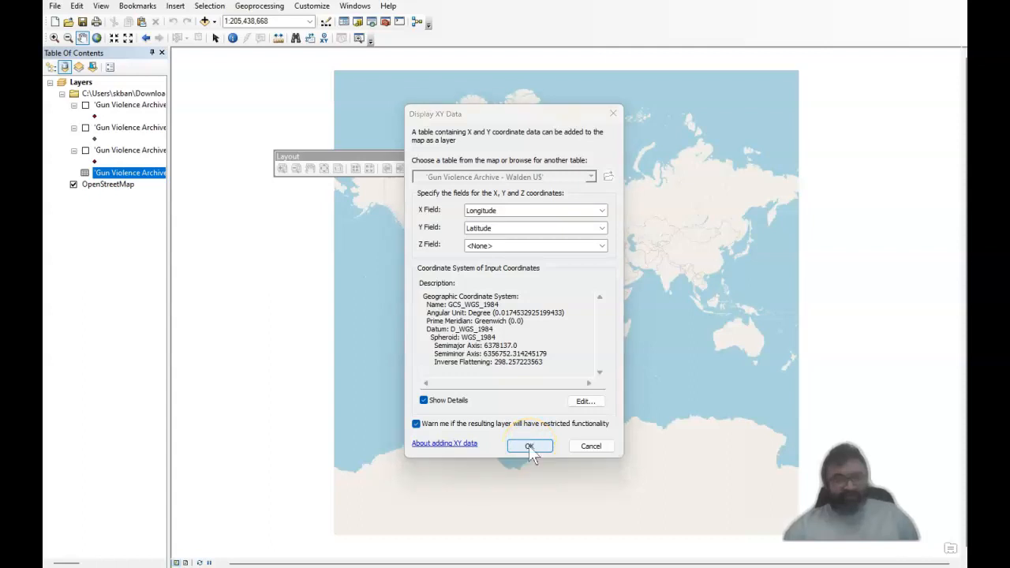
click(563, 359)
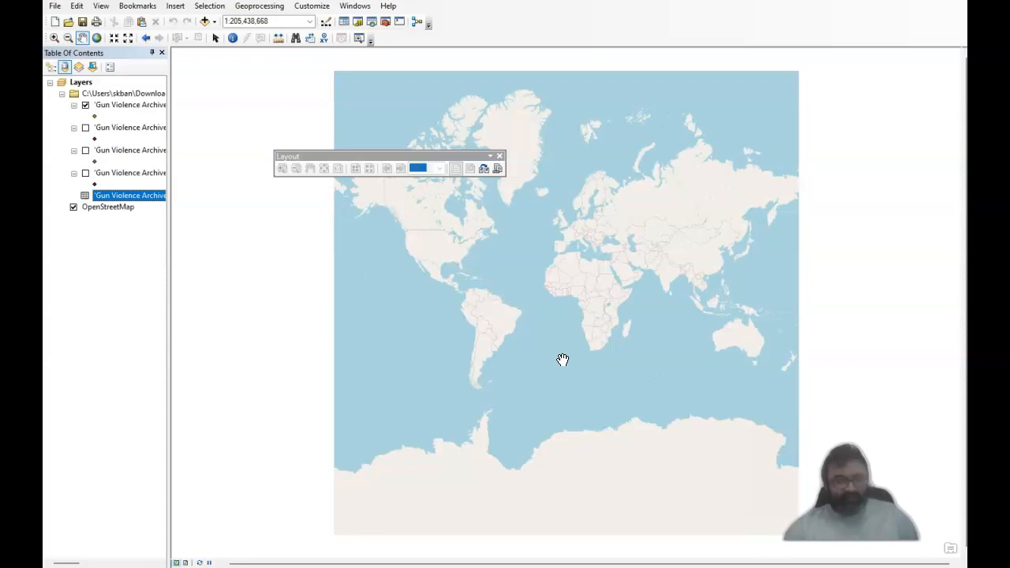
click(514, 310)
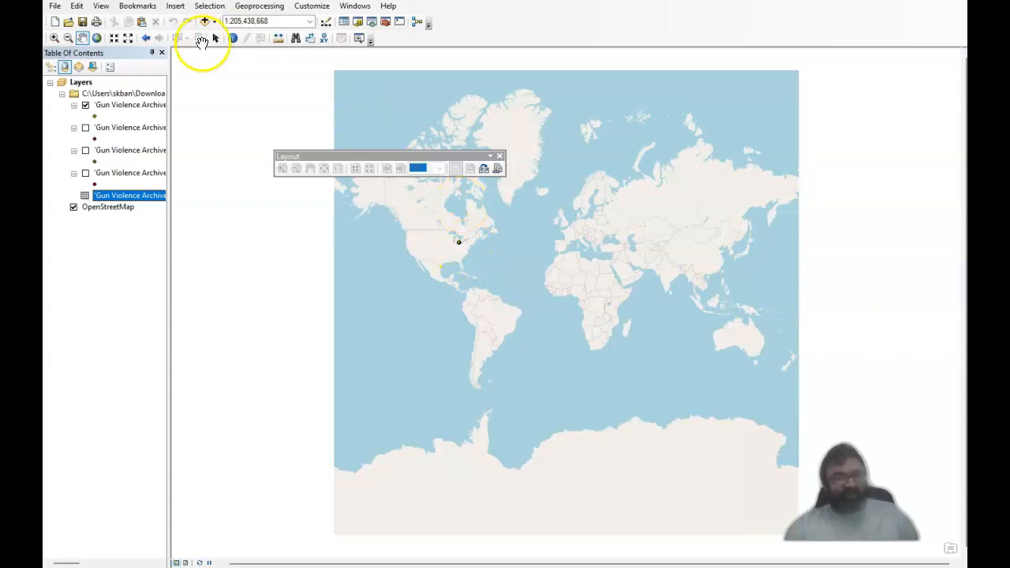
click(53, 38)
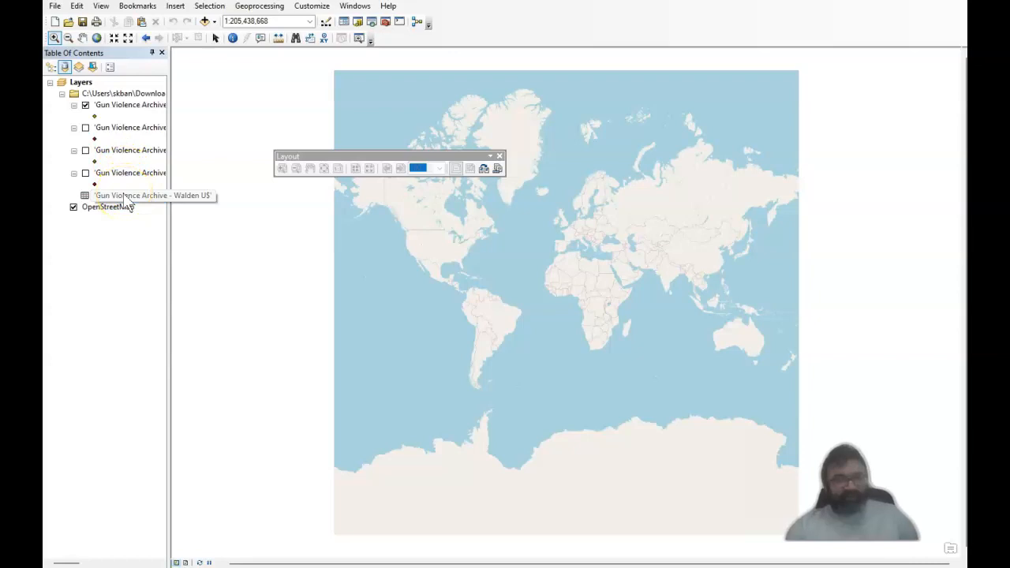
- Display the Gun Violence Archive table's XY data as another point layer and examine the plotted points around Detroit at 1:100,000 scale
right_click(125, 197)
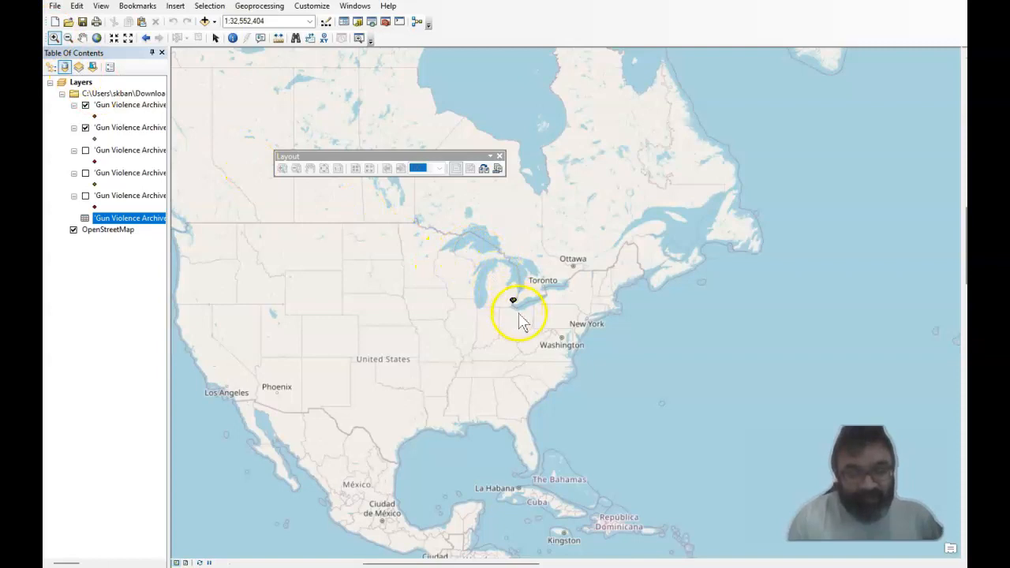
drag(492, 276, 538, 315)
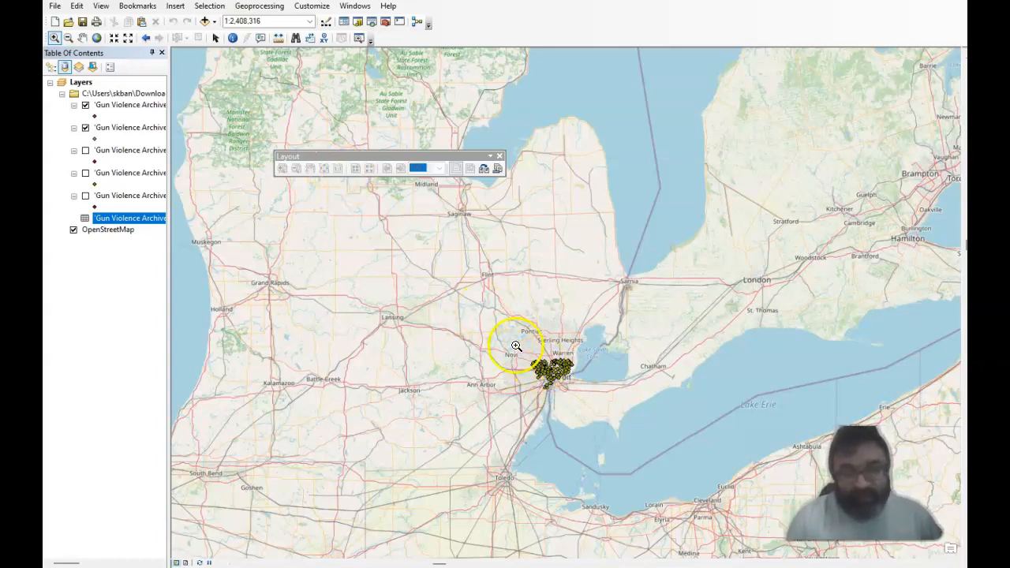
drag(527, 356, 576, 396)
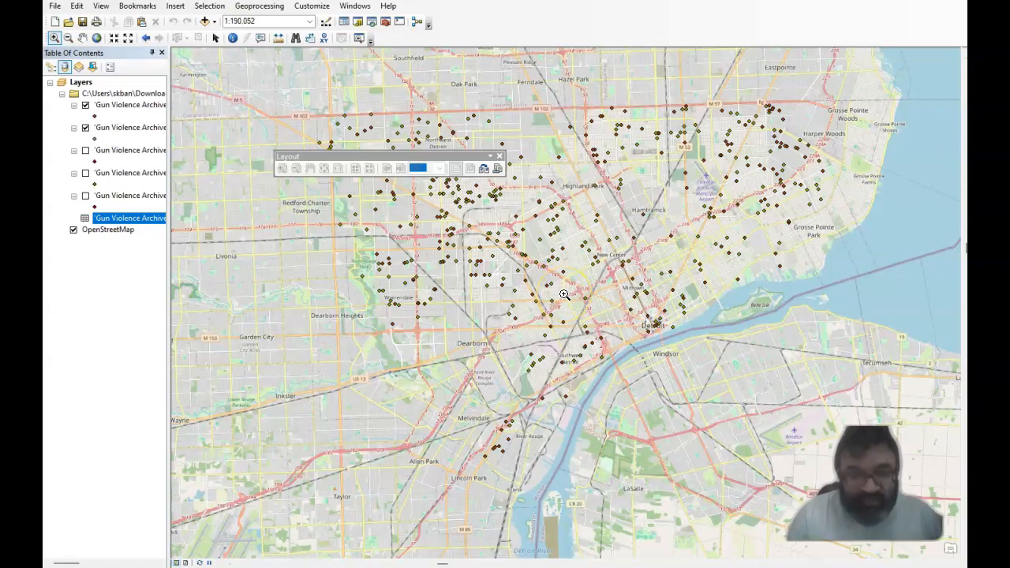
scroll(564, 294, up, 1)
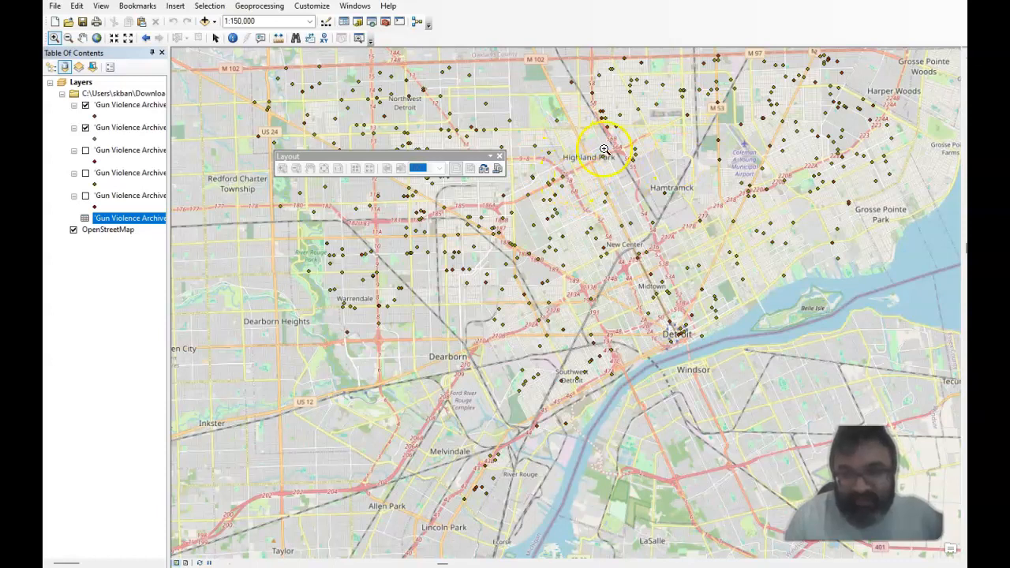
scroll(474, 294, up, 1)
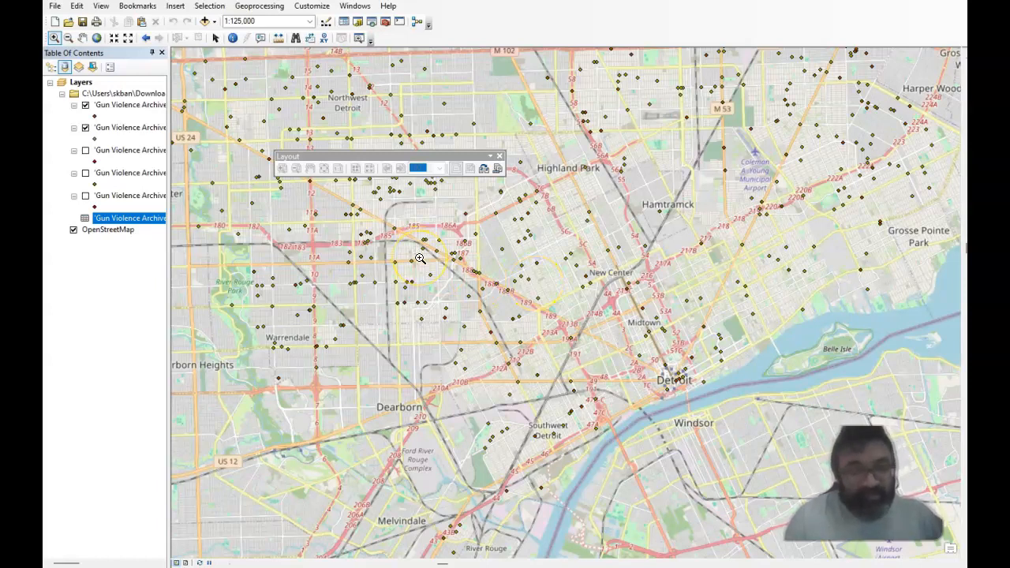
scroll(420, 258, up, 1)
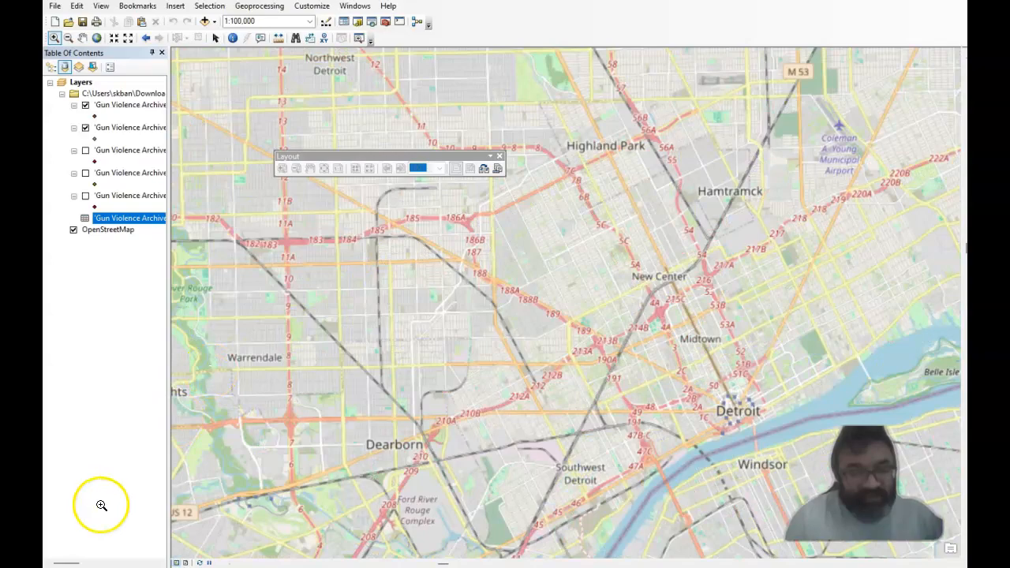